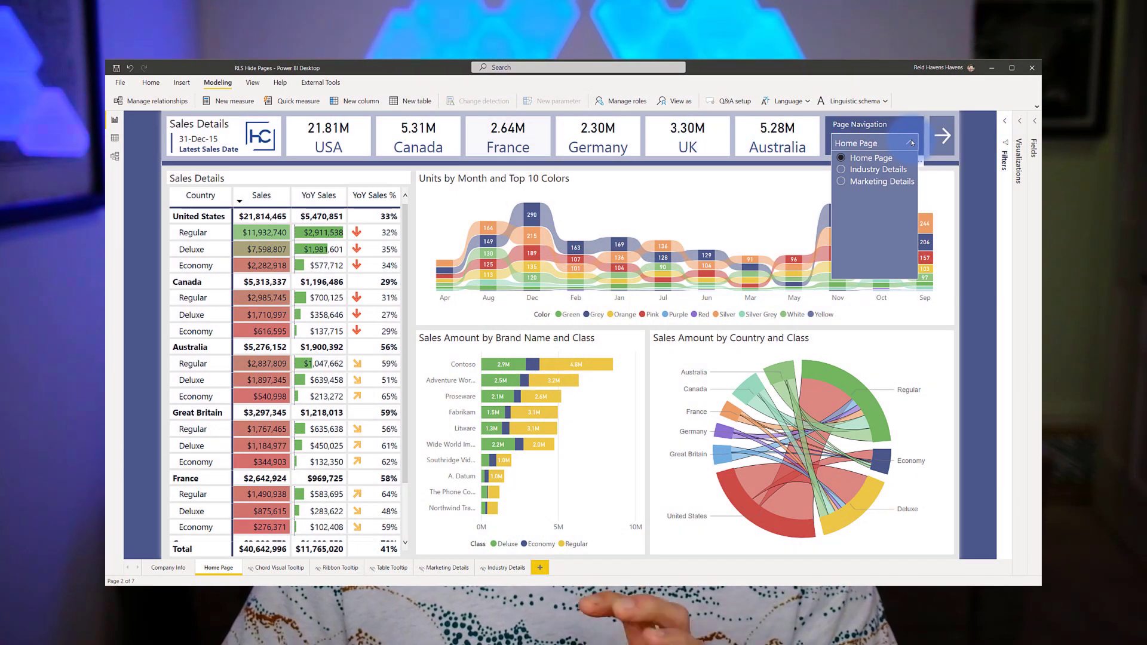
Preview the report as the test user's login under User RLS, then reopen the page list
{"action": "left_click", "coordinate": [912, 142]}
{"action": "left_click", "coordinate": [682, 102]}
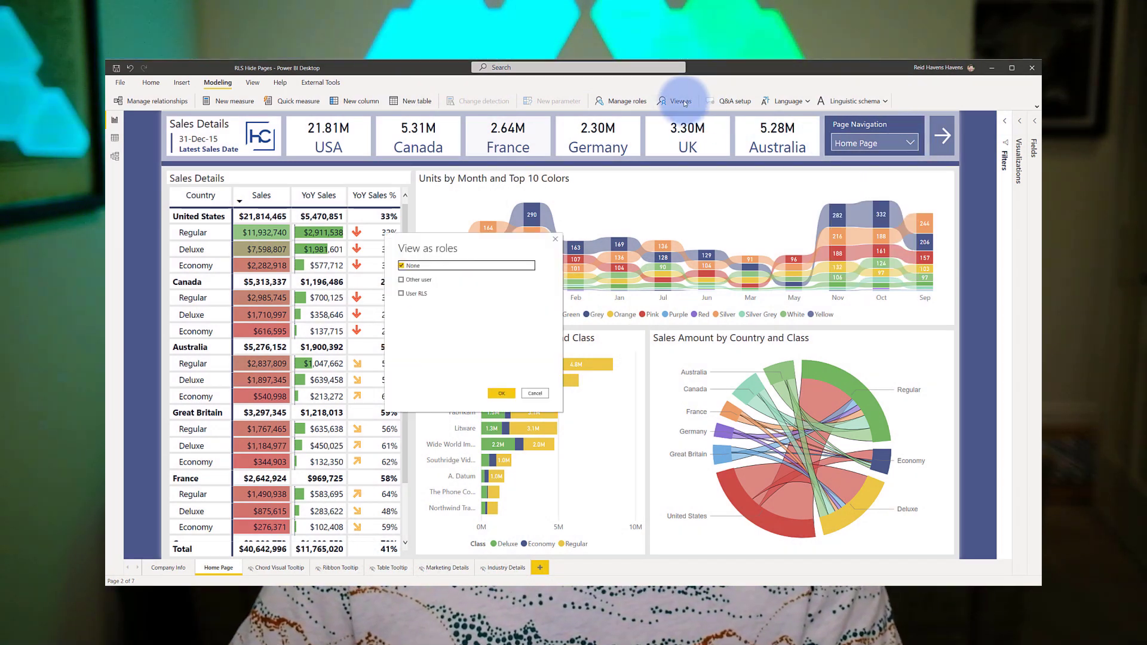
{"action": "left_click", "coordinate": [401, 279]}
{"action": "left_click", "coordinate": [401, 293]}
{"action": "left_click", "coordinate": [456, 279]}
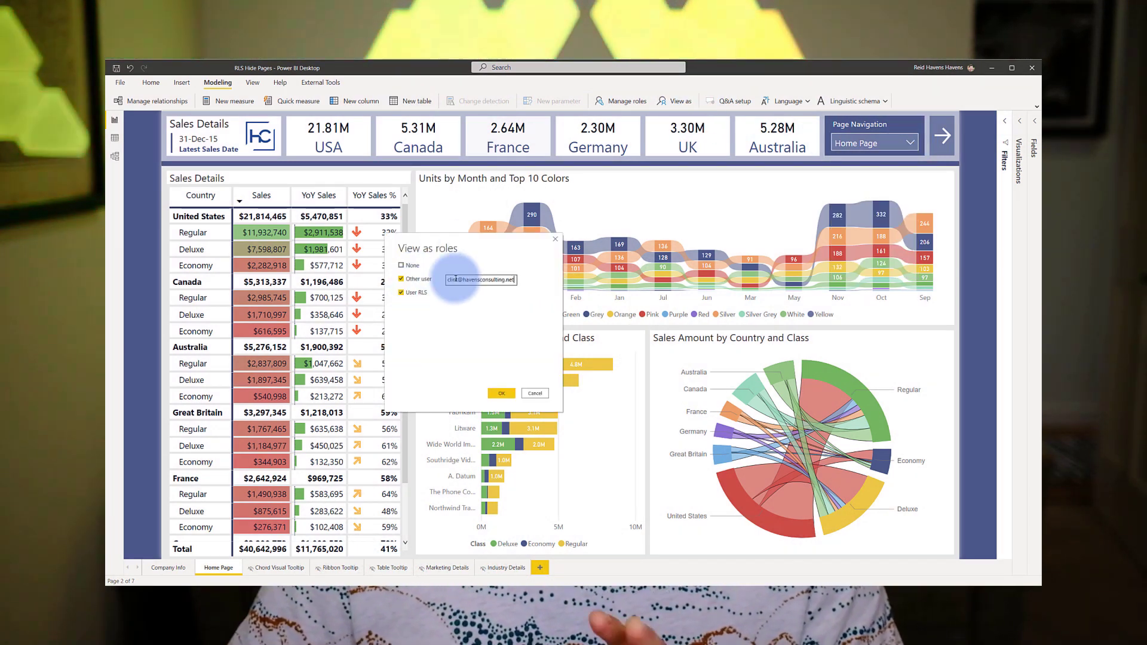
{"action": "left_click", "coordinate": [501, 394]}
{"action": "left_click", "coordinate": [911, 143]}
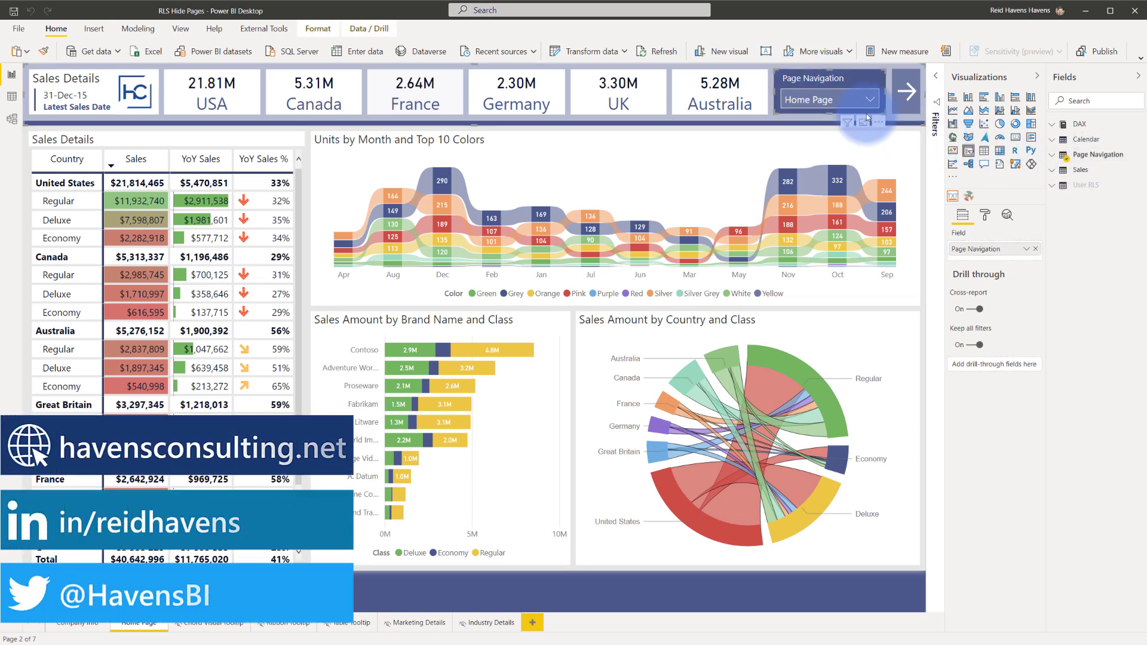
Choose Industry Details in the Page Navigation slicer instead of Home Page
{"action": "left_click", "coordinate": [849, 100]}
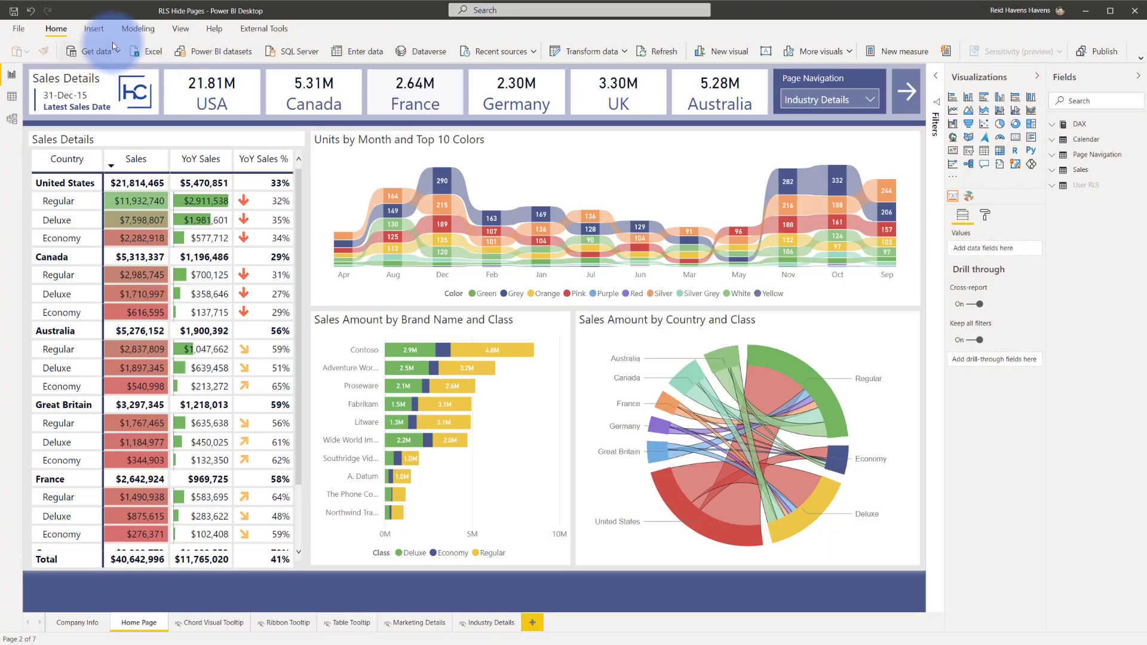
Use Modeling > View as with User RLS and Other user ticked, entering the test user's login
{"action": "left_click", "coordinate": [137, 31]}
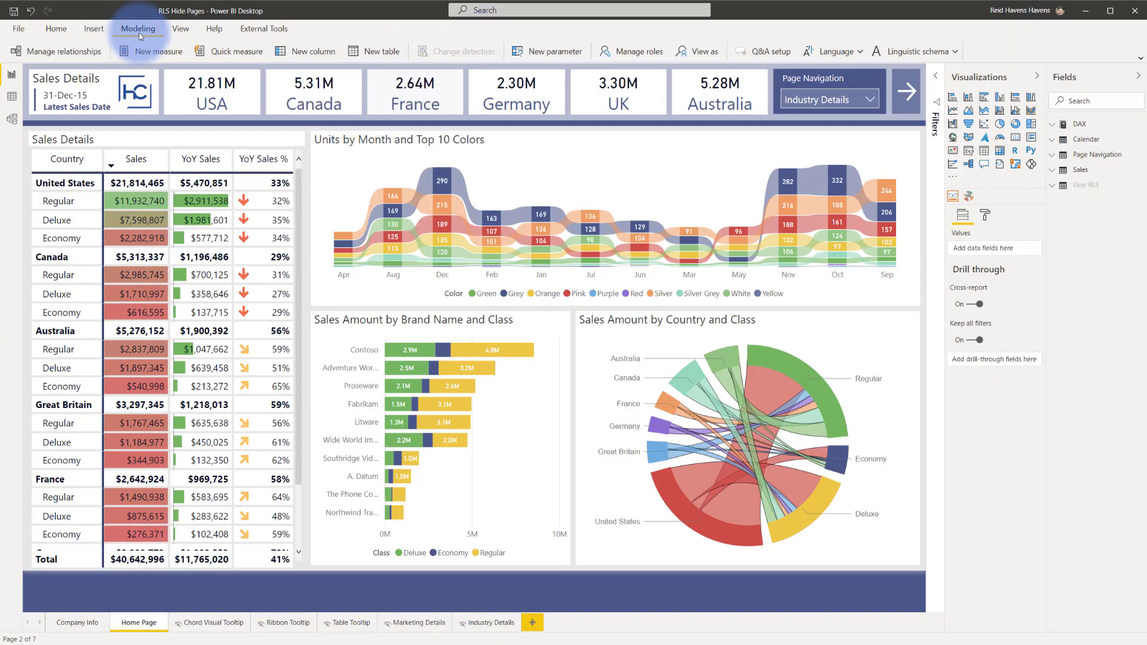
{"action": "left_click", "coordinate": [682, 53]}
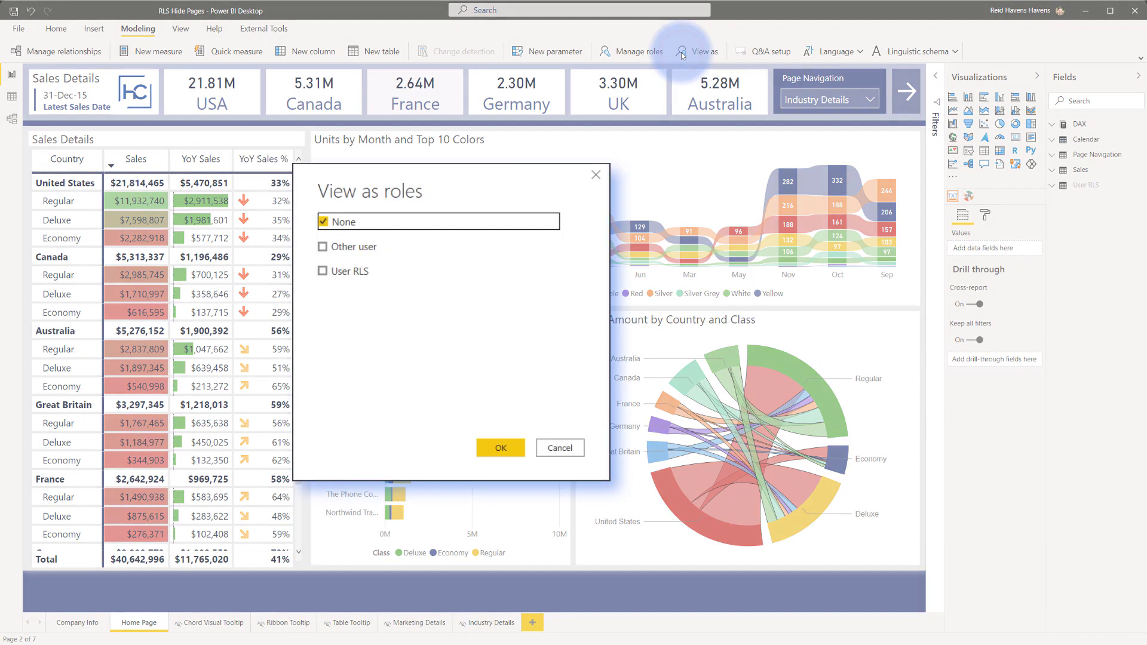
{"action": "left_click", "coordinate": [323, 272]}
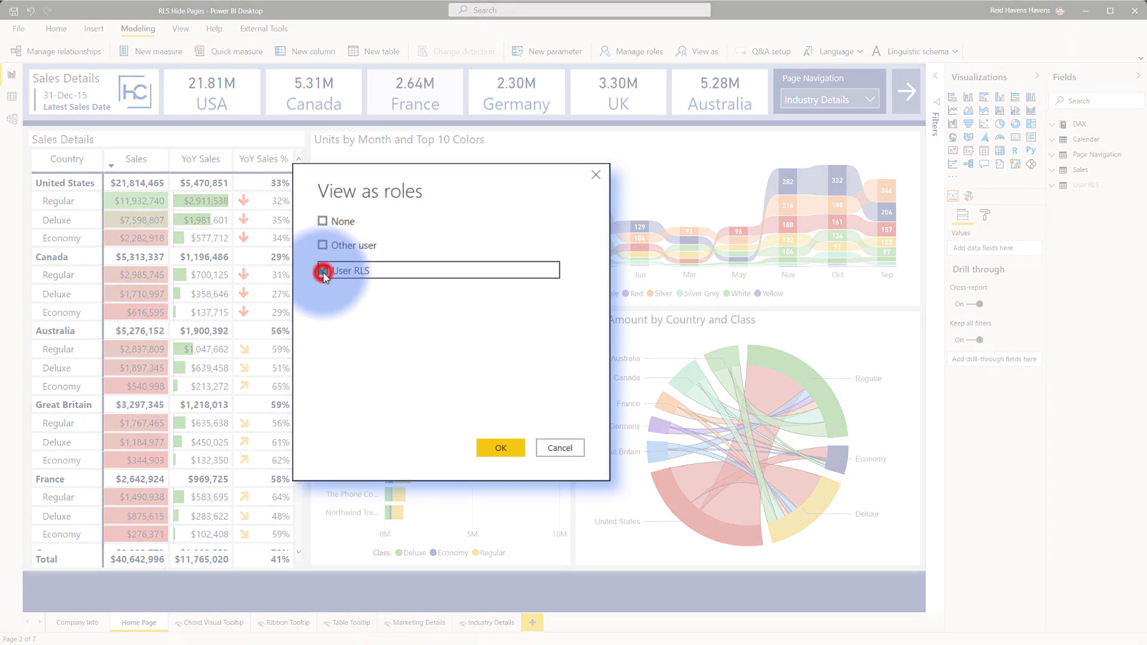
{"action": "left_click", "coordinate": [322, 245]}
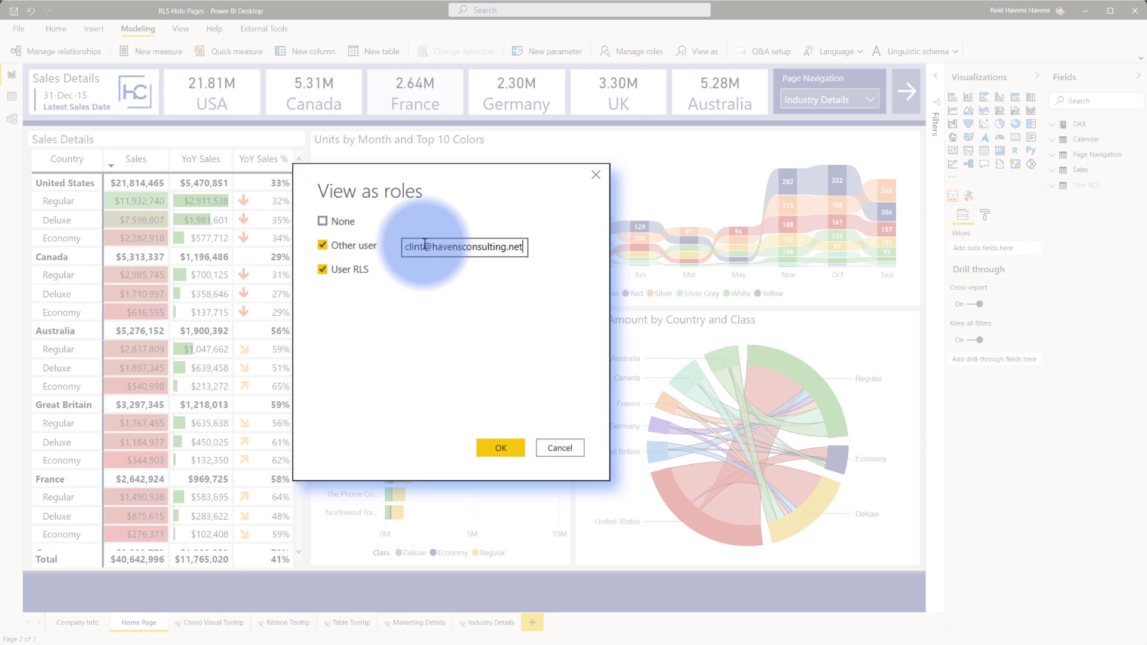
{"action": "left_click", "coordinate": [511, 447]}
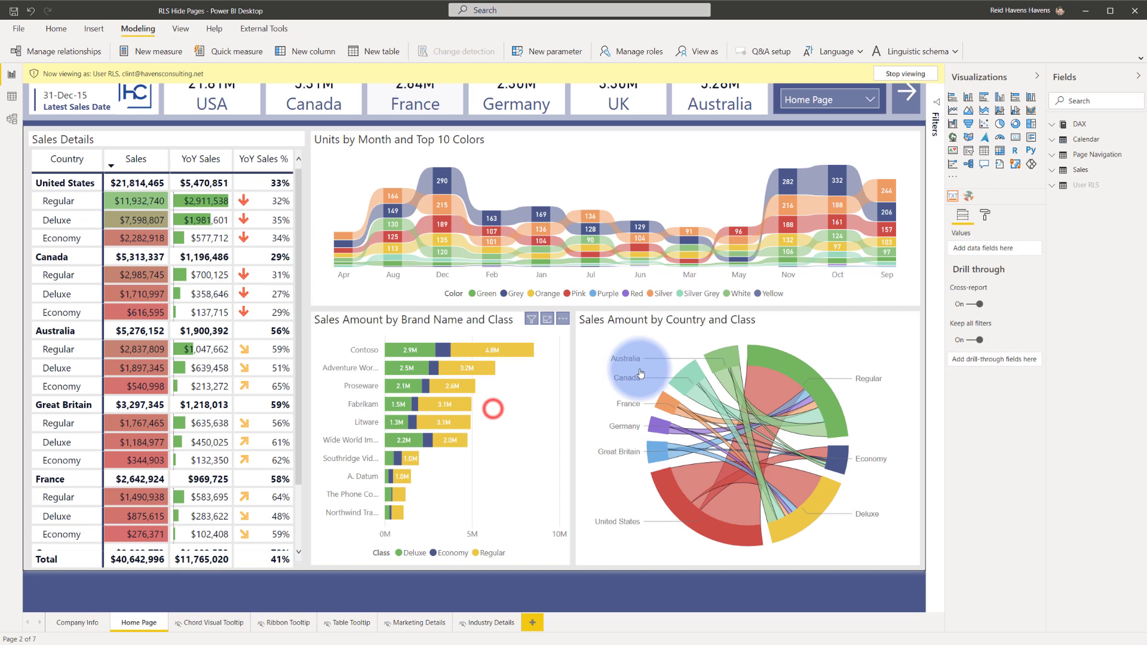
Open the Page Navigation slicer, try selecting Marketing Details, then close the list
{"action": "left_click", "coordinate": [844, 101]}
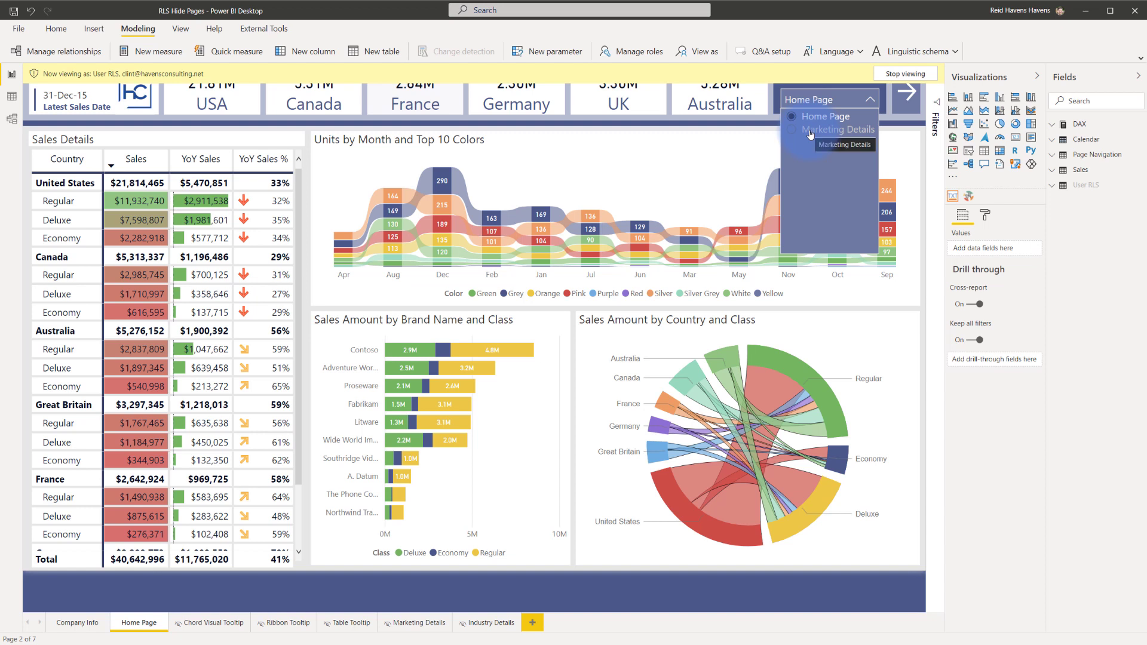
{"action": "left_click", "coordinate": [830, 135]}
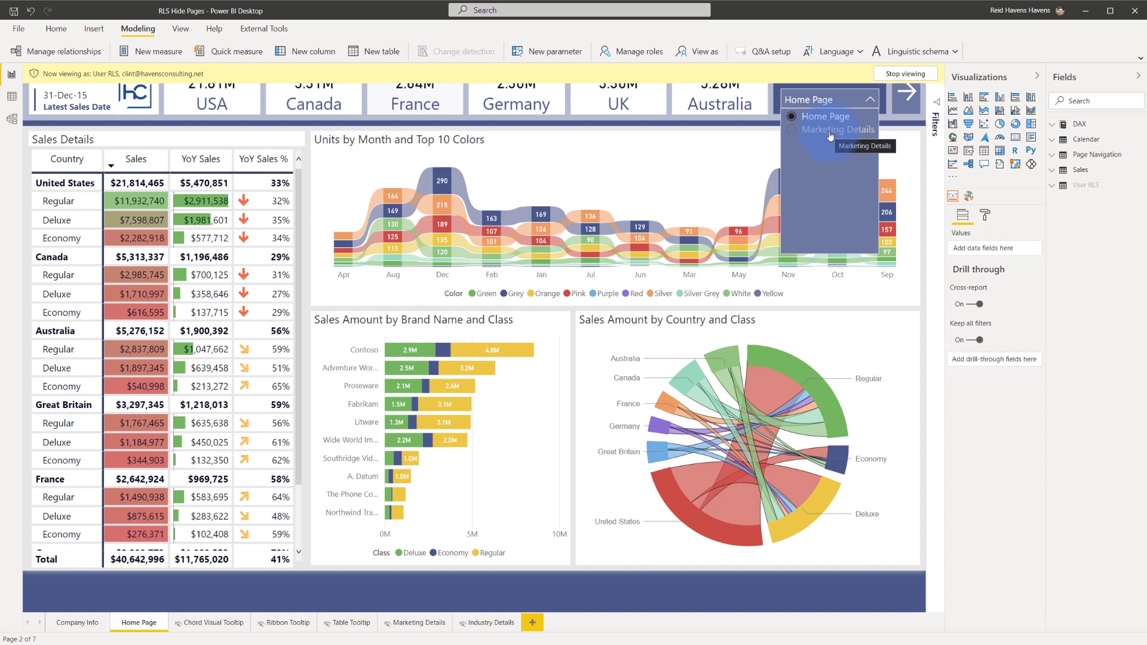
{"action": "left_click", "coordinate": [807, 104]}
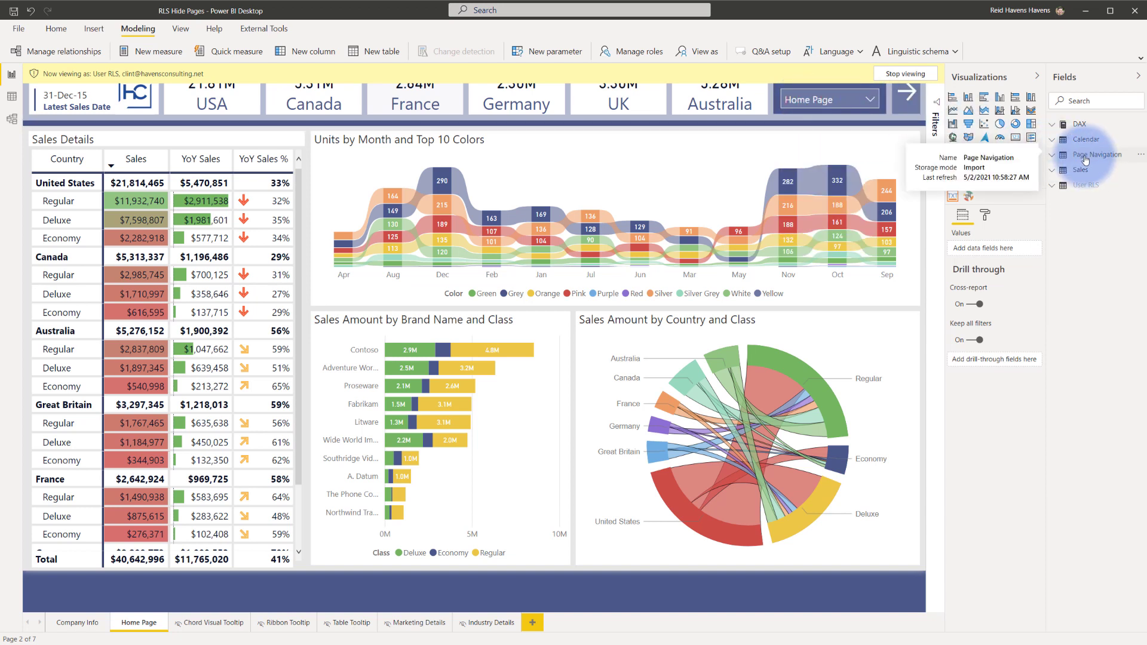
In Data view, inspect the Page Navigation and User RLS tables and the Page Name column
{"action": "left_click", "coordinate": [12, 96]}
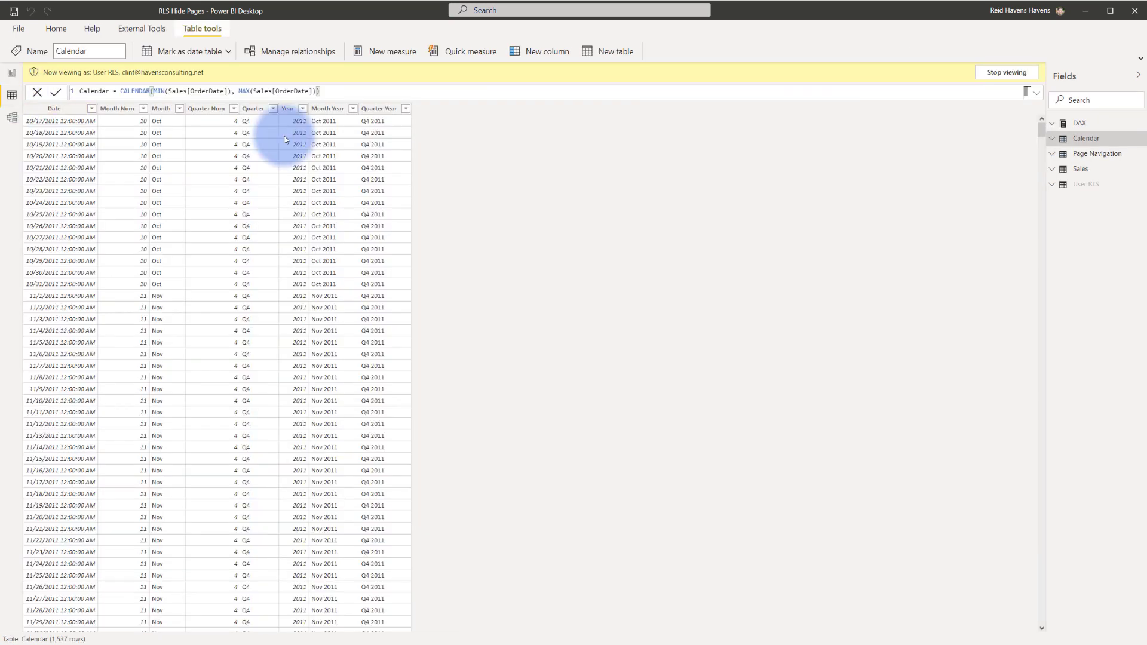
{"action": "left_click", "coordinate": [1102, 157]}
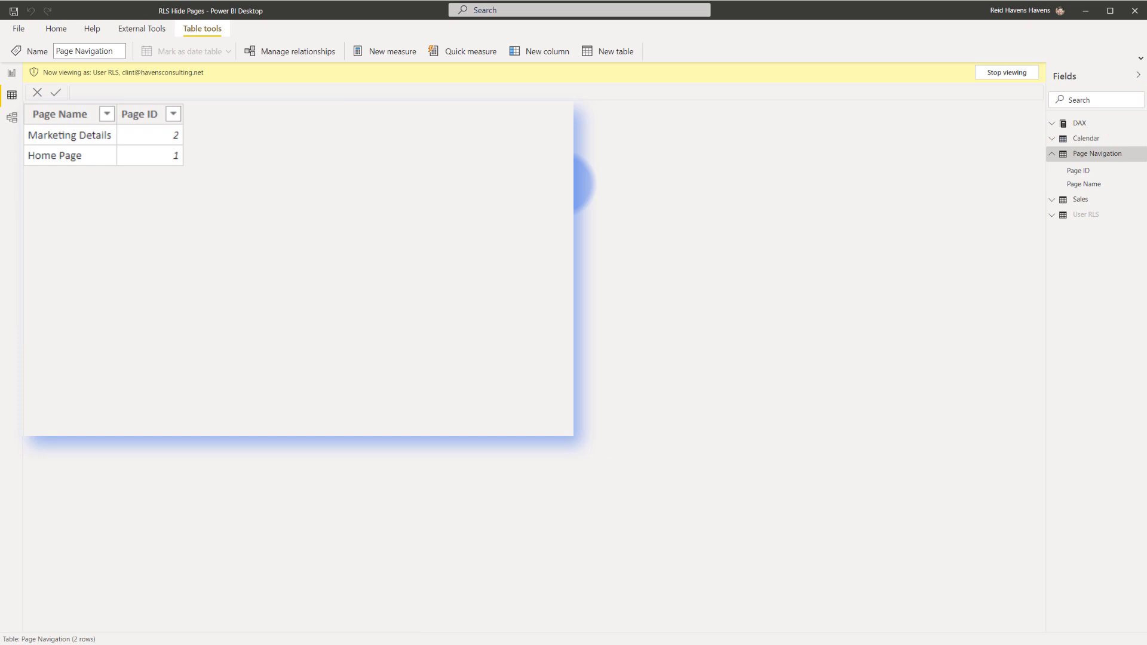
{"action": "left_click", "coordinate": [1075, 218]}
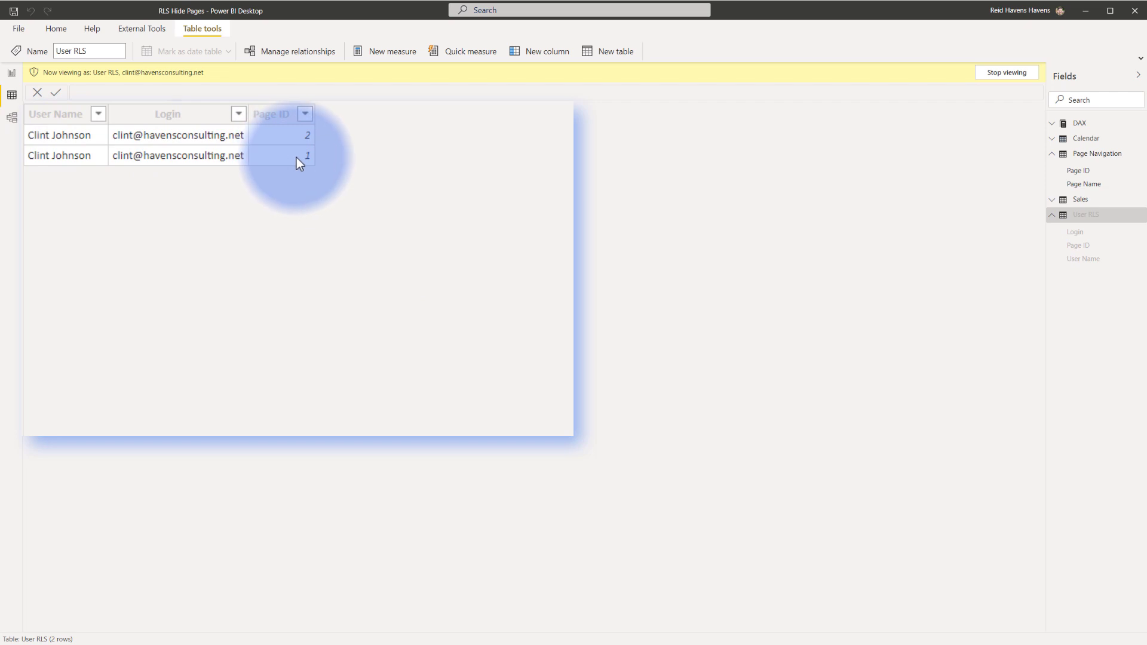
{"action": "left_click", "coordinate": [1090, 186]}
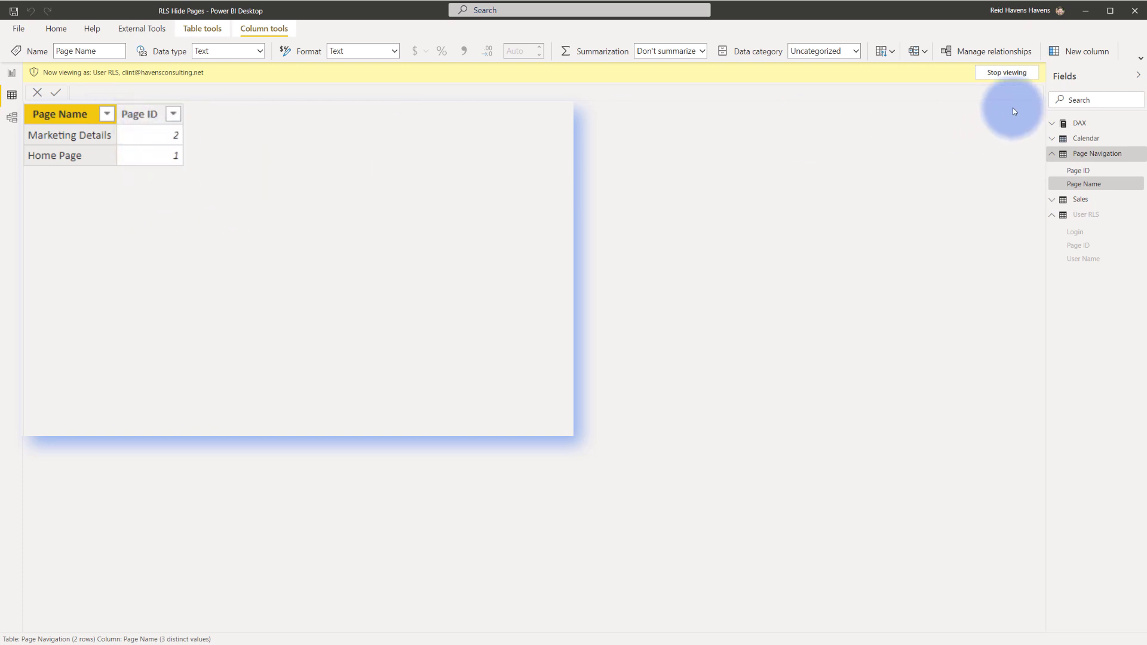
Stop the user preview, check User RLS's User Name column, and switch to Model view
{"action": "left_click", "coordinate": [1008, 72]}
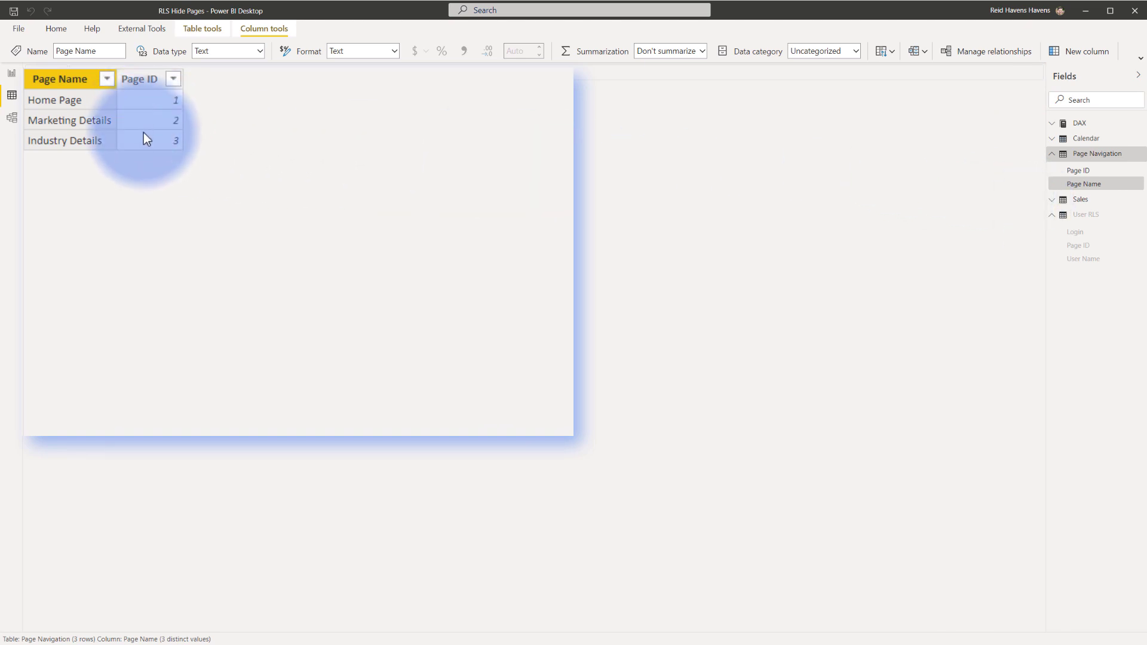
{"action": "left_click", "coordinate": [1083, 258]}
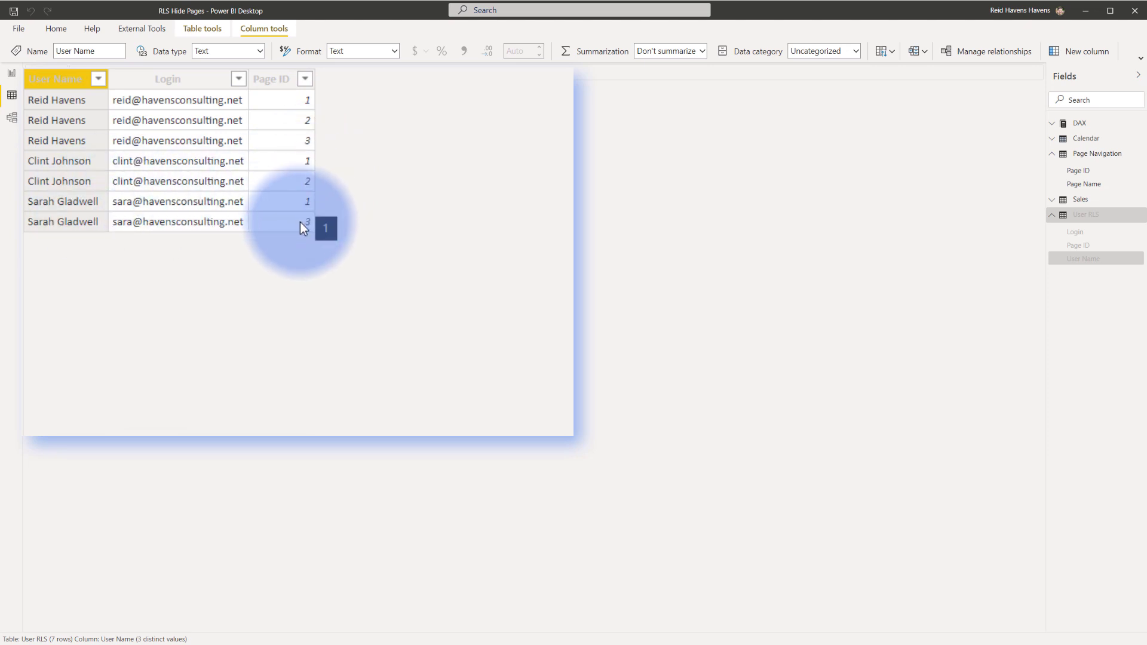
{"action": "left_click", "coordinate": [12, 127]}
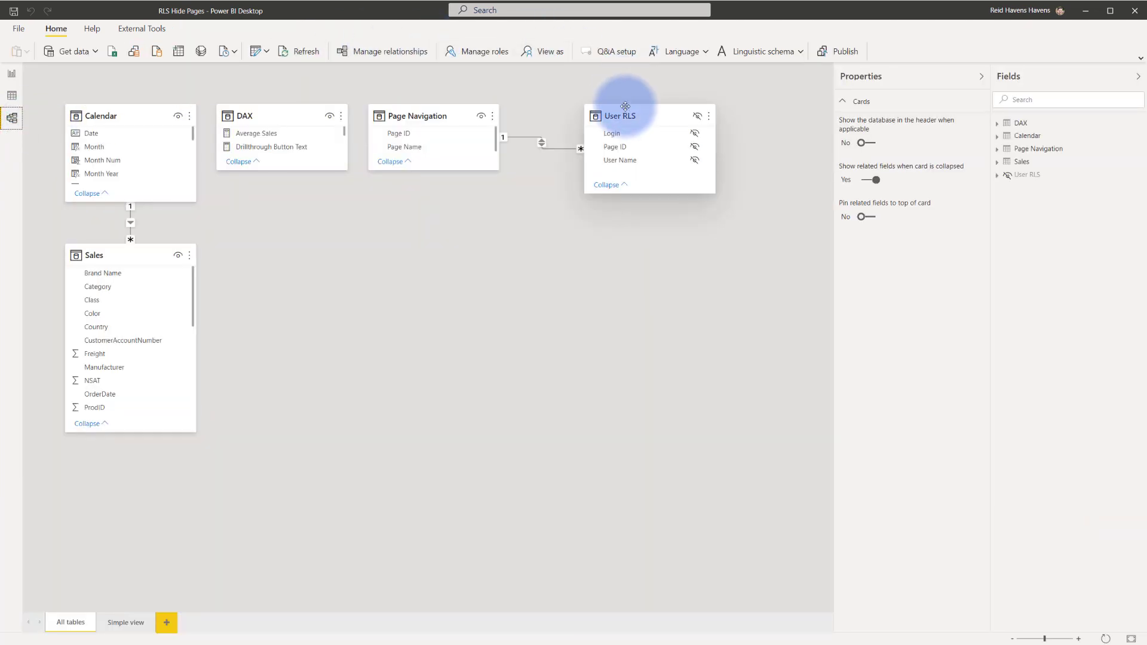
{"action": "double_click", "coordinate": [568, 151]}
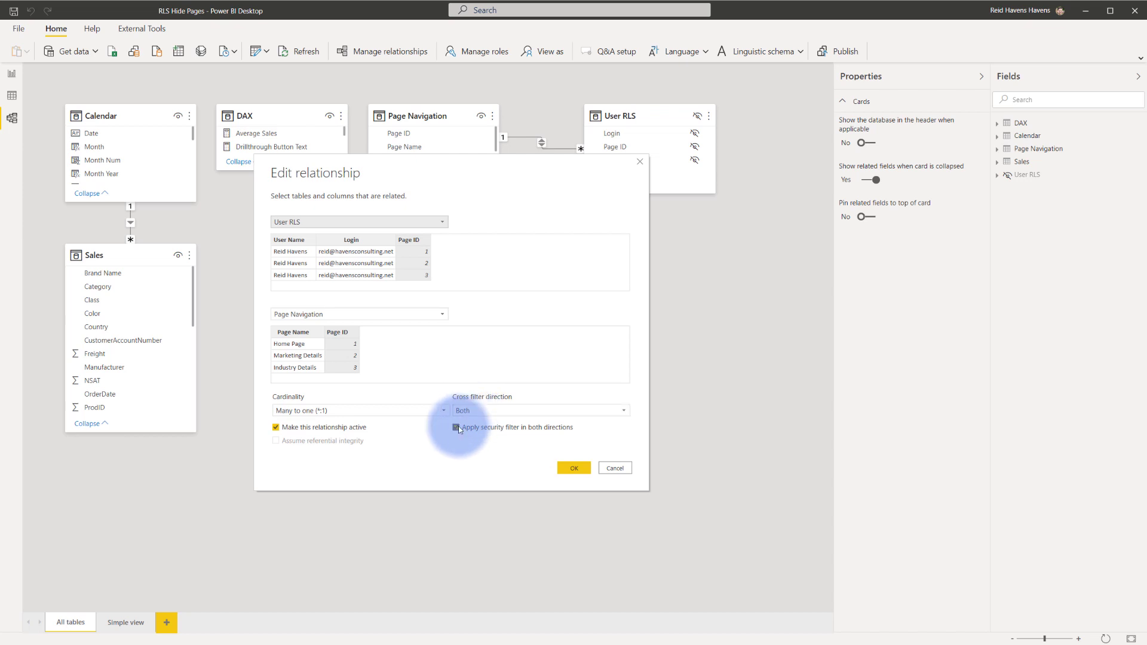
{"action": "left_click", "coordinate": [602, 467]}
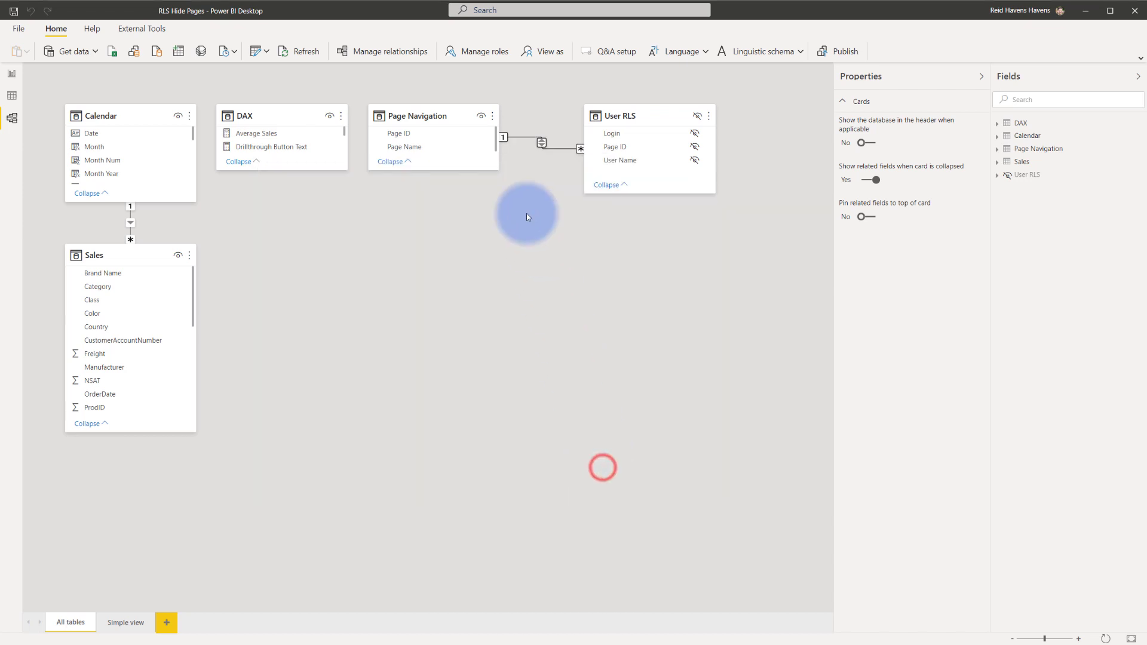
{"action": "left_click", "coordinate": [477, 52]}
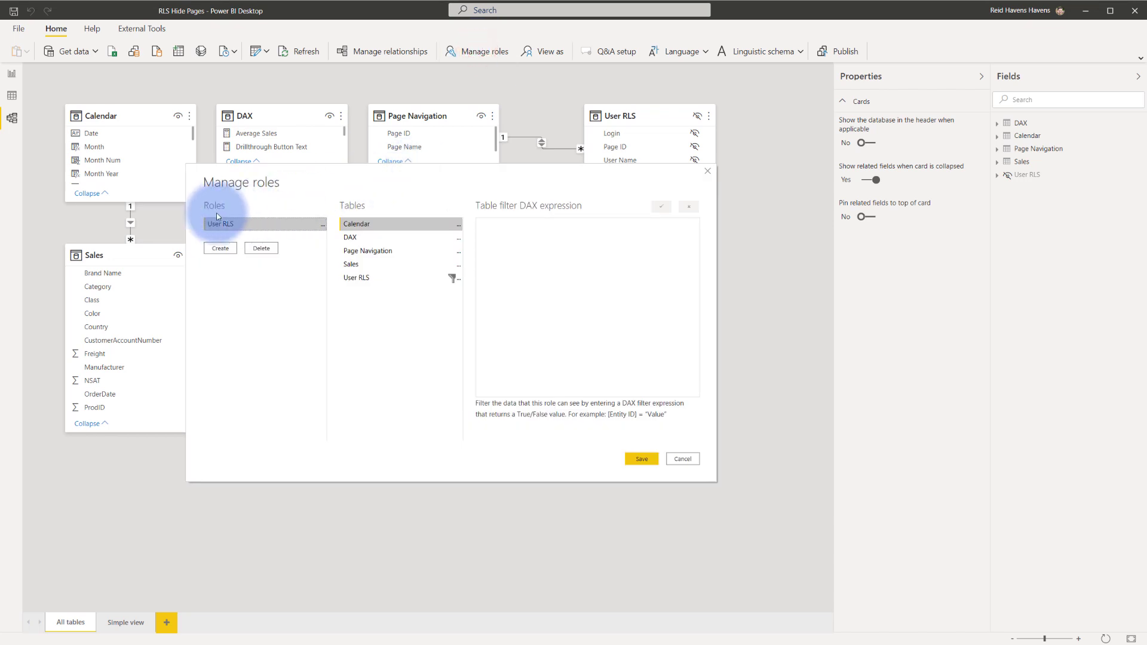
{"action": "left_click", "coordinate": [357, 279]}
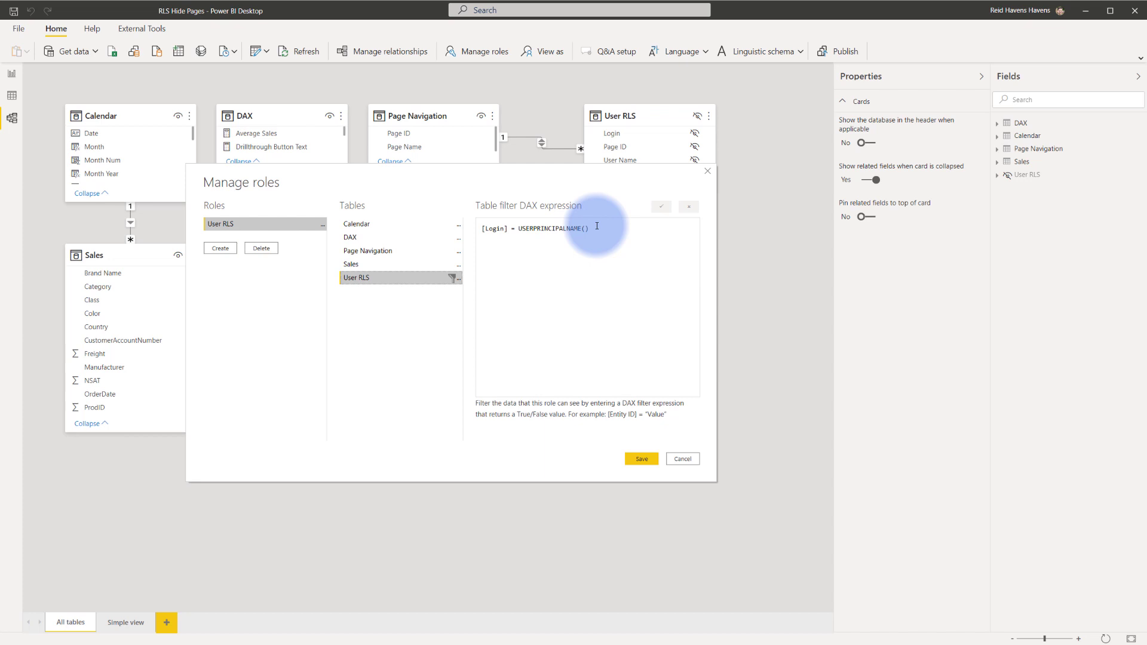
{"action": "left_click", "coordinate": [709, 172]}
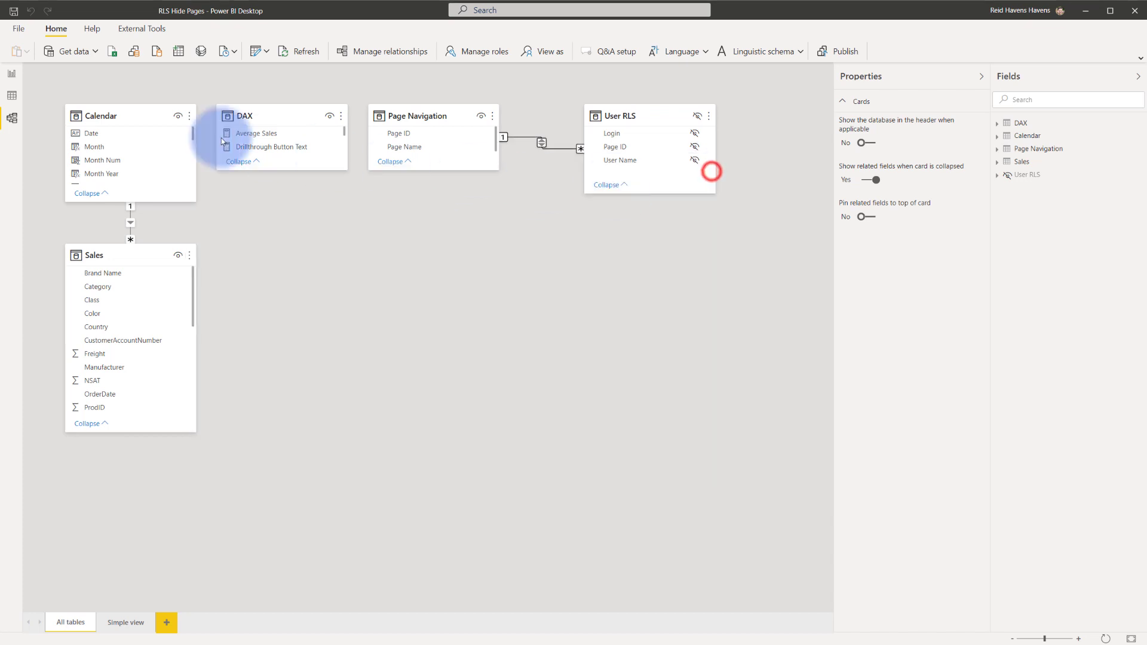
Return to Report view and select the Page Navigation slicer
{"action": "left_click", "coordinate": [11, 74]}
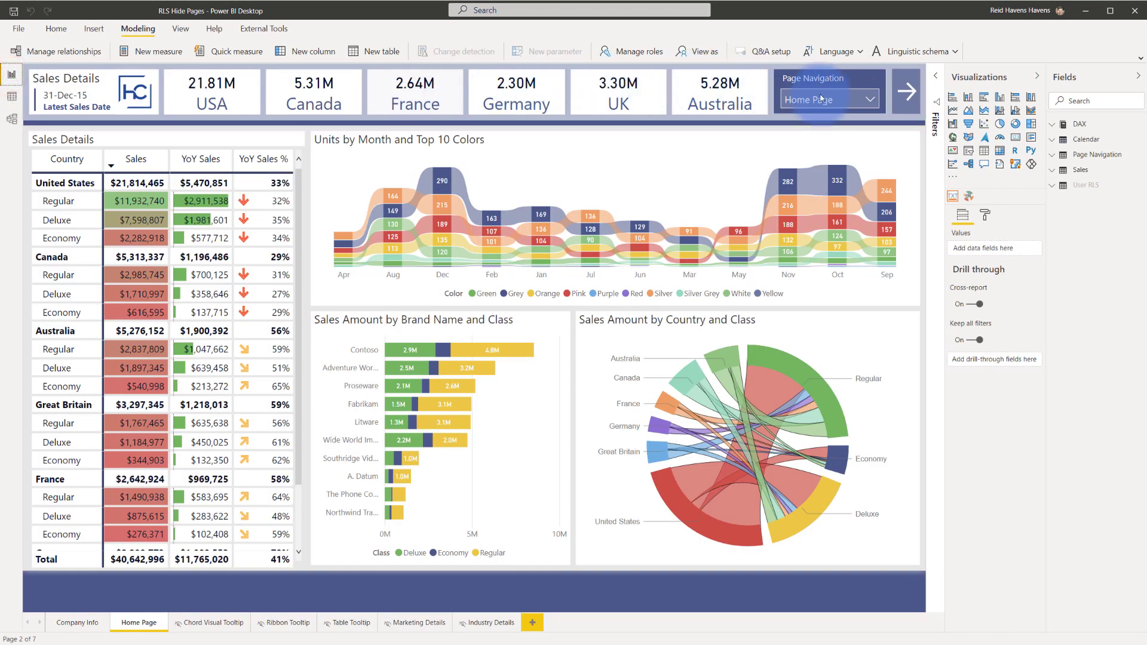
{"action": "left_click", "coordinate": [838, 98]}
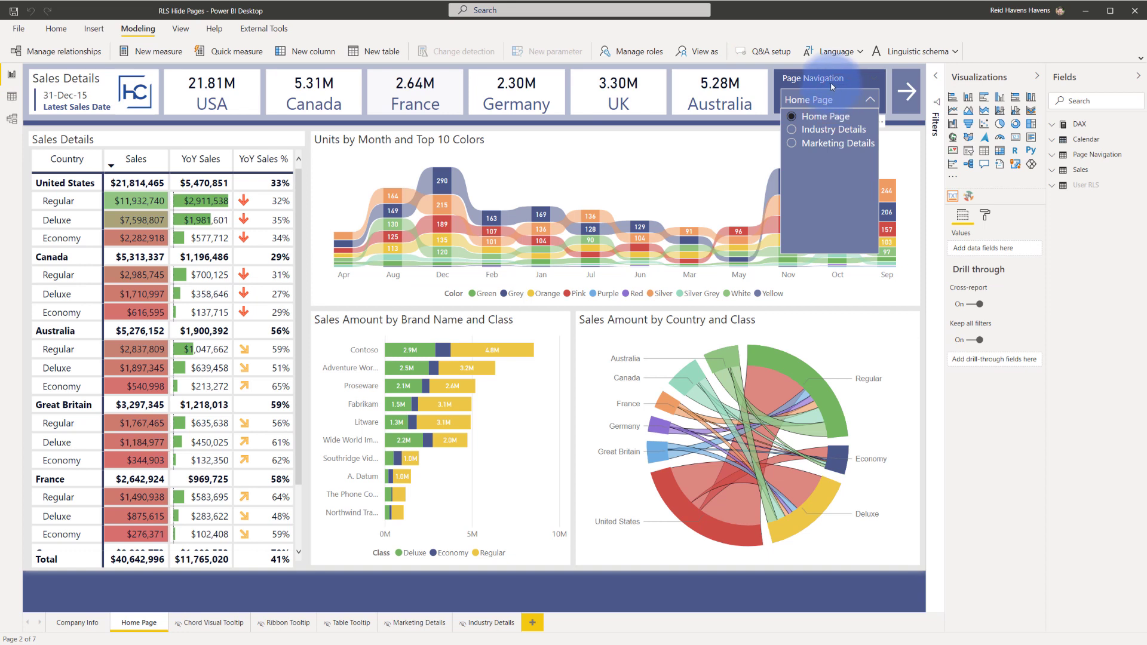
{"action": "left_click", "coordinate": [833, 81]}
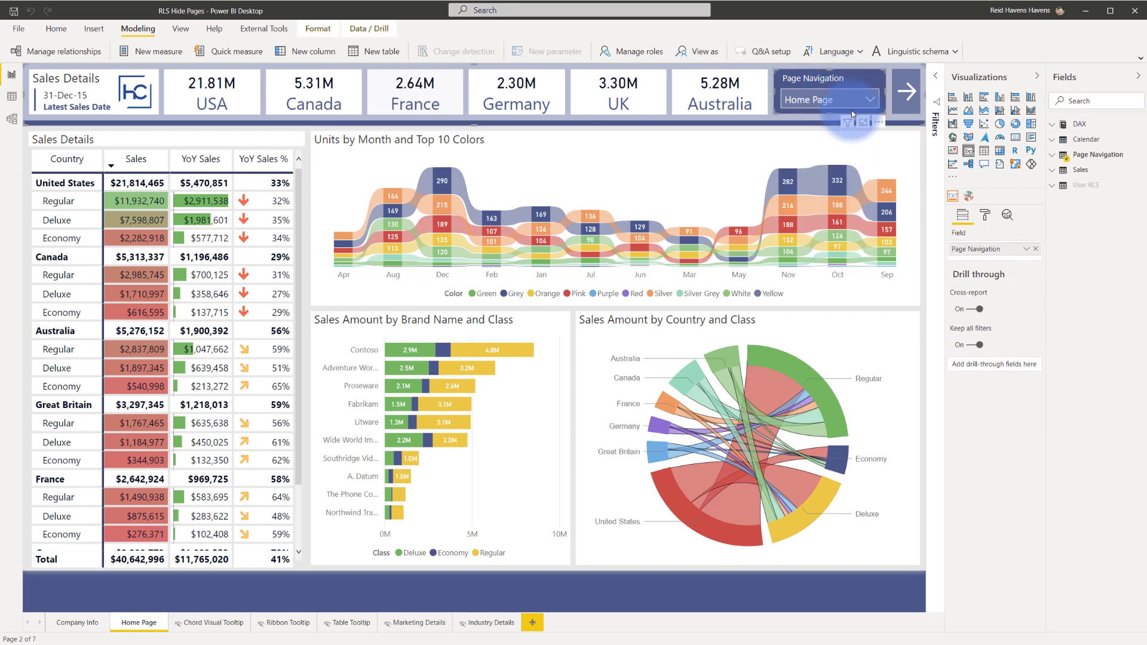
Expand the slicer's Selection controls in the Format pane and check its page list
{"action": "left_click", "coordinate": [983, 216]}
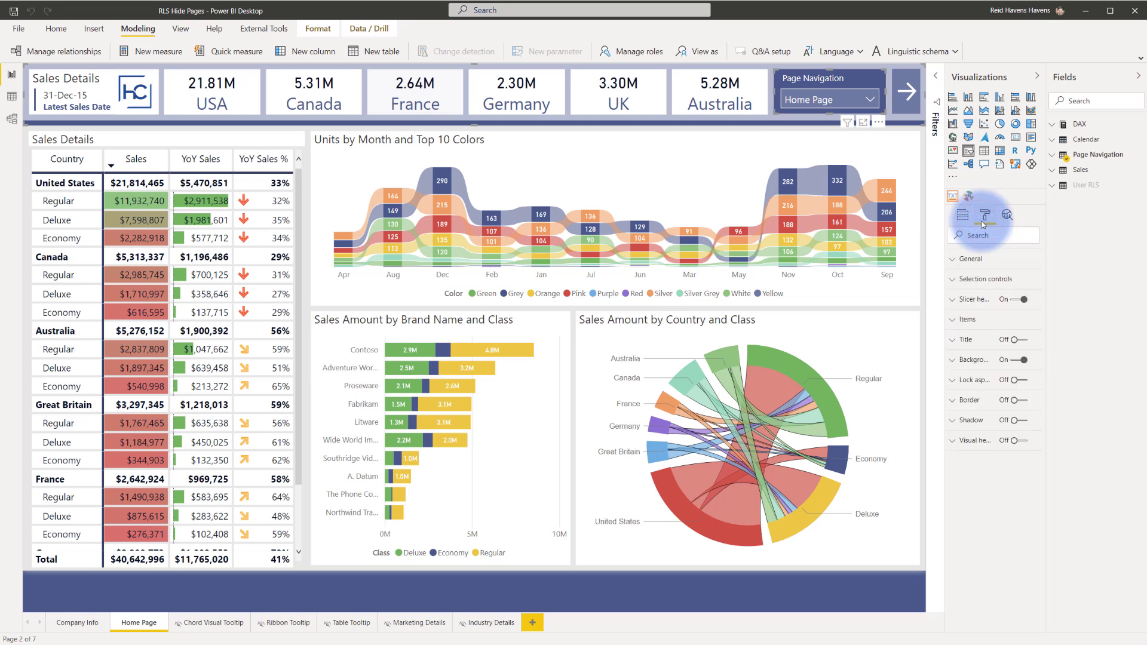
{"action": "left_click", "coordinate": [973, 282]}
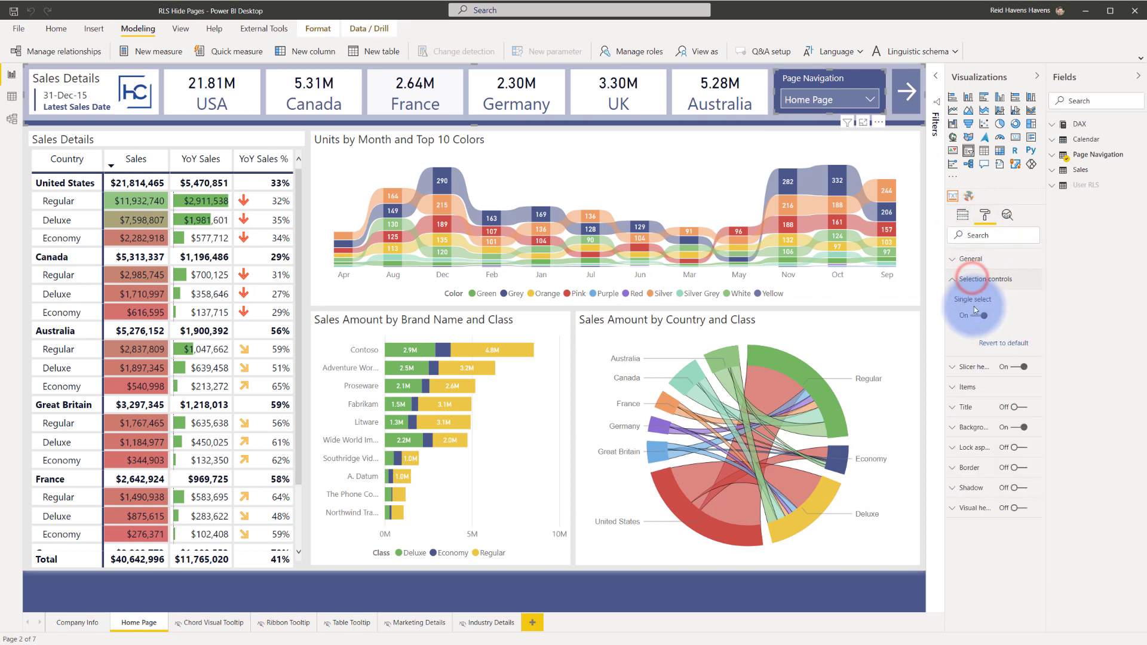
{"action": "left_click", "coordinate": [868, 102]}
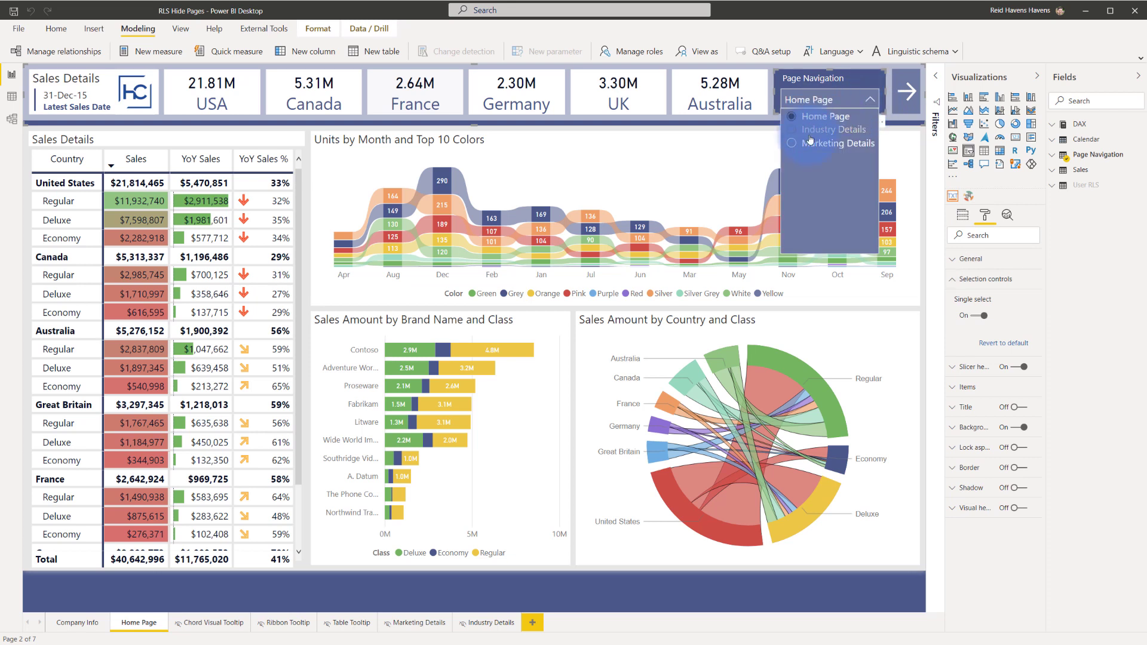
{"action": "left_click", "coordinate": [816, 130]}
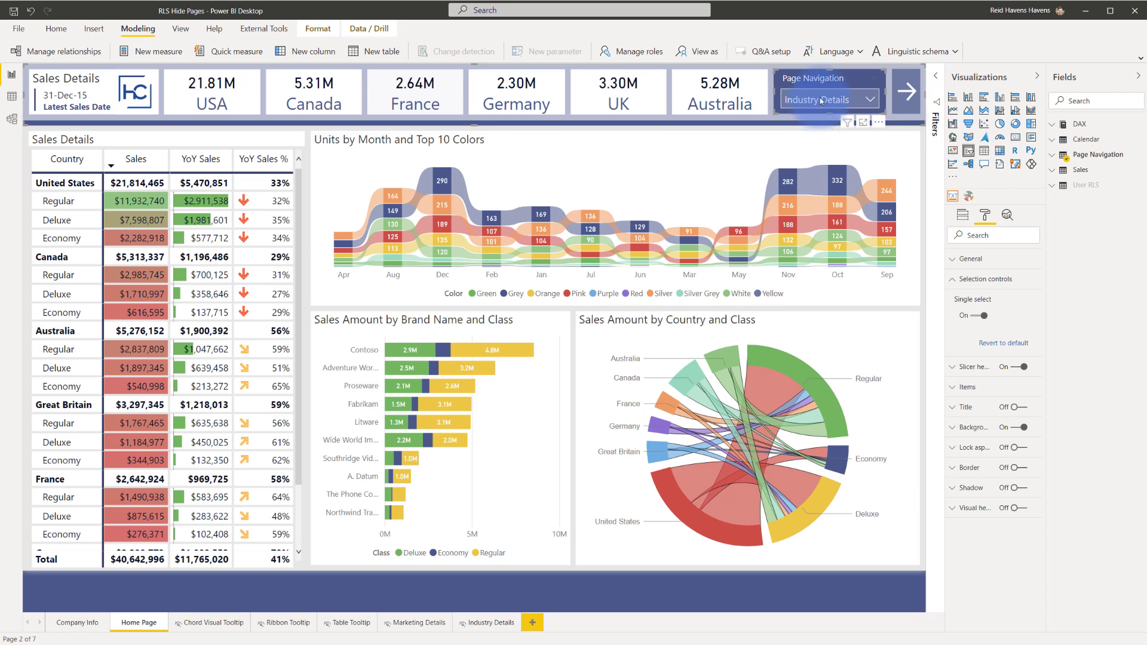
{"action": "left_click", "coordinate": [819, 98]}
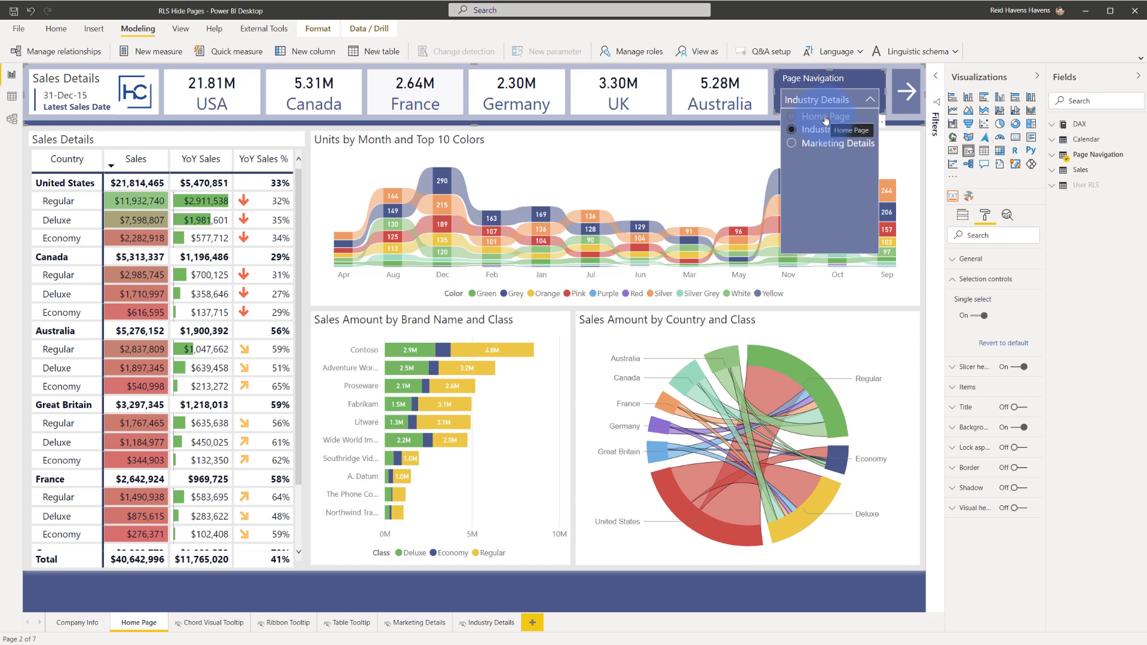
{"action": "left_click", "coordinate": [824, 117]}
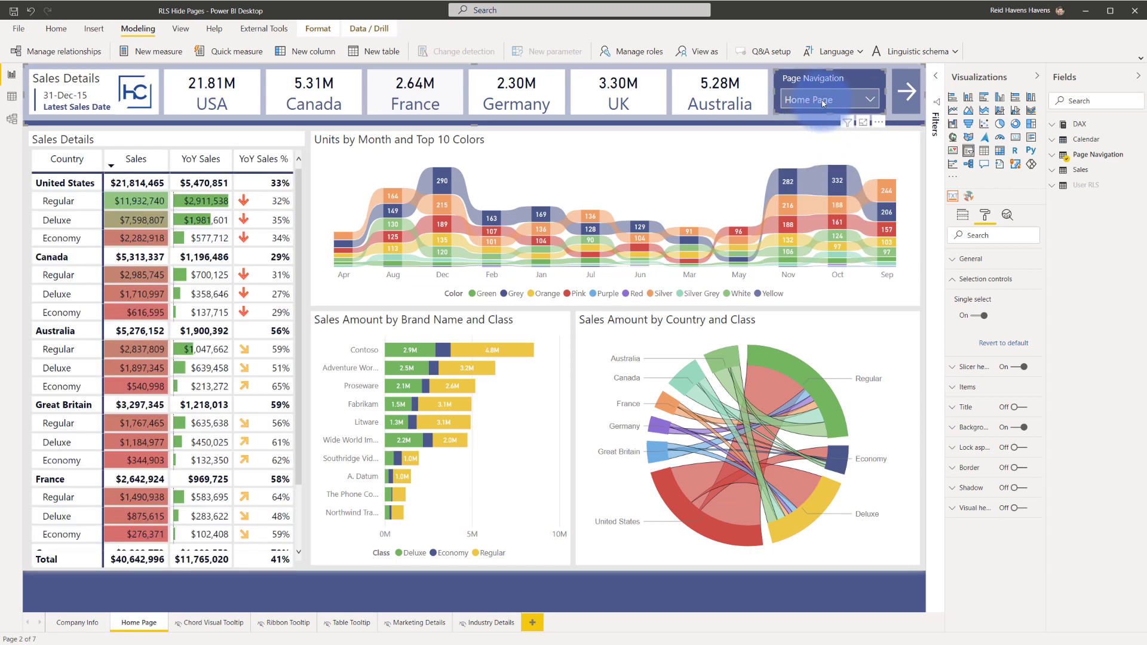
{"action": "left_click", "coordinate": [820, 99]}
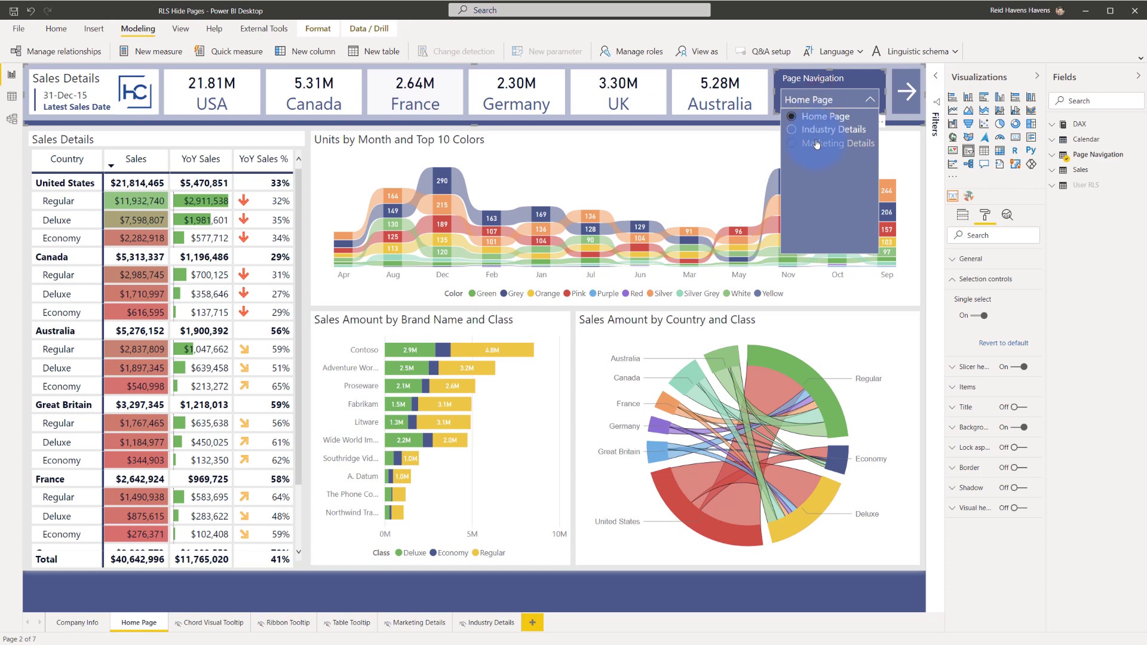